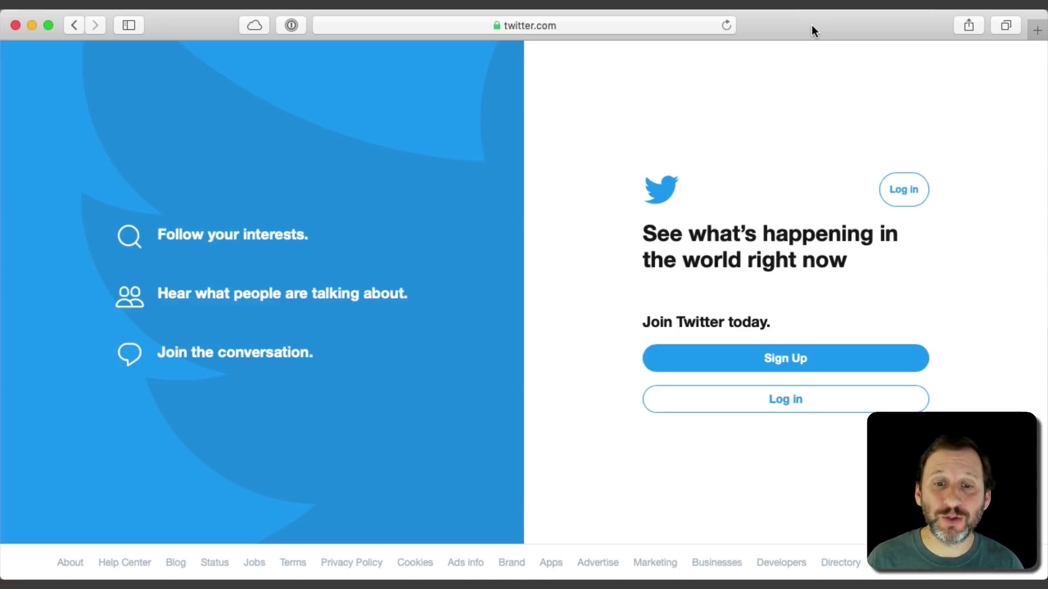
Go from the Twitter landing page to the login page
left_click(788, 400)
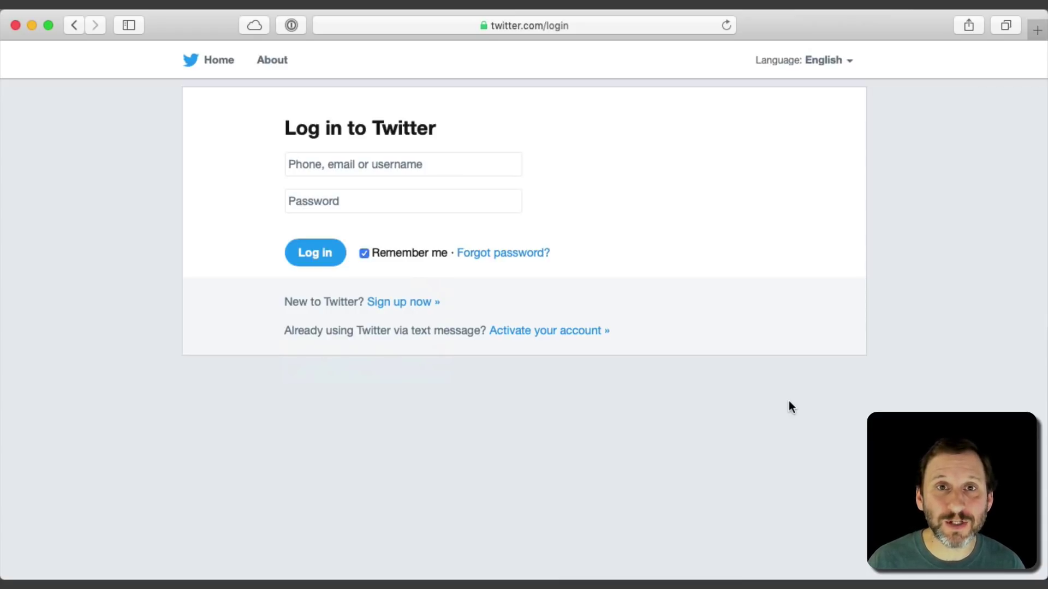
Fill the username and password from Safari's saved login and submit the form
left_click(473, 161)
type("m")
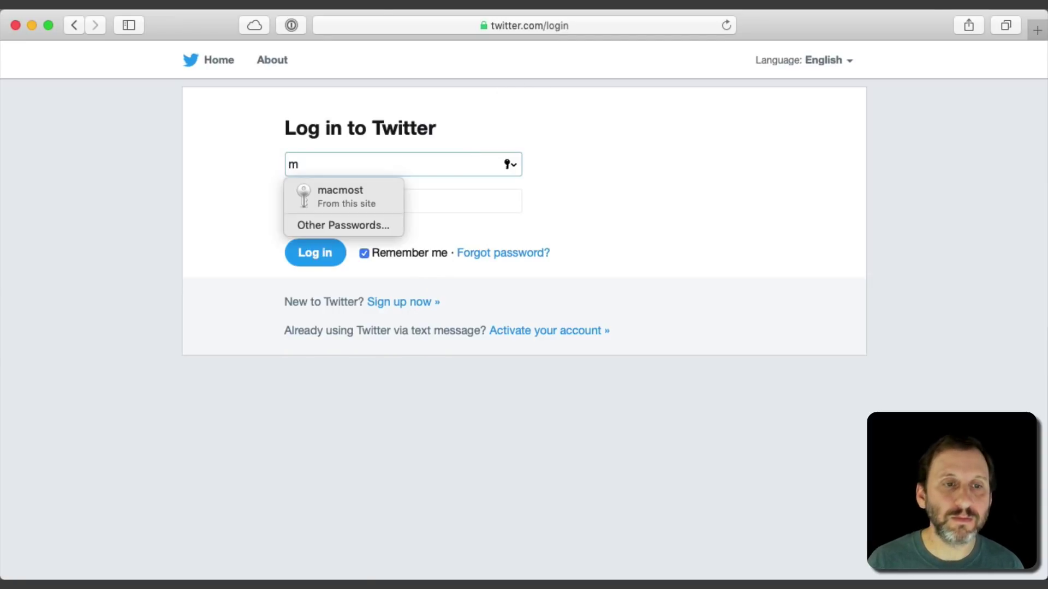
type("acmost")
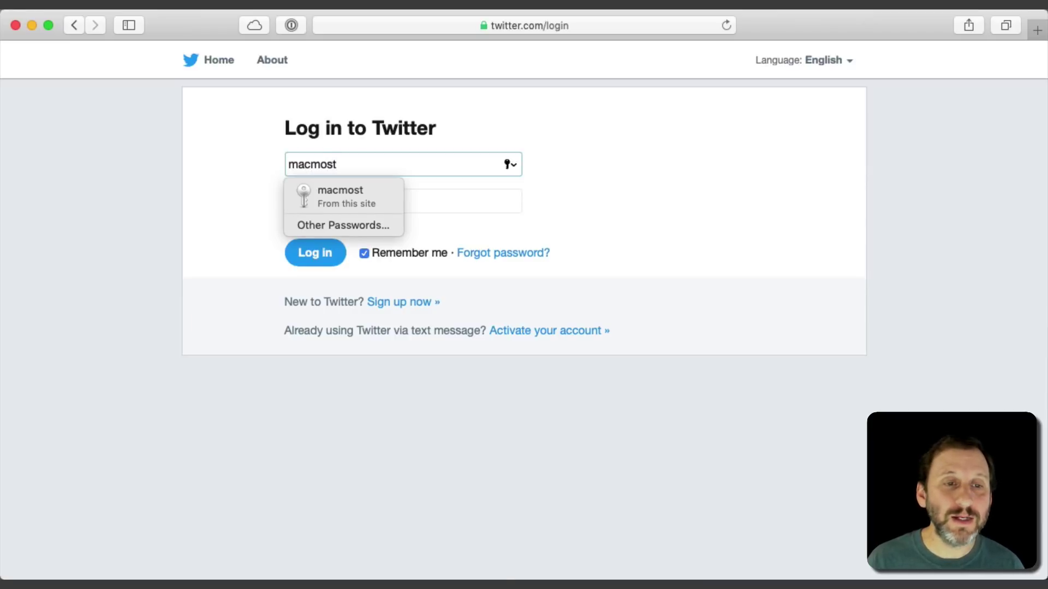
key("Tab")
key("Down")
key("Return")
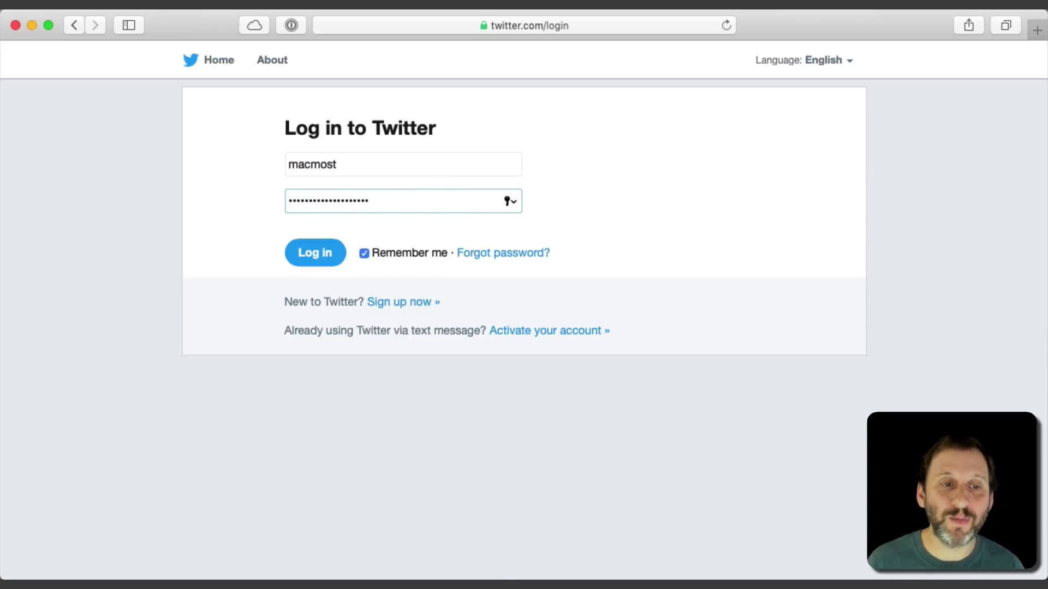
left_click(315, 253)
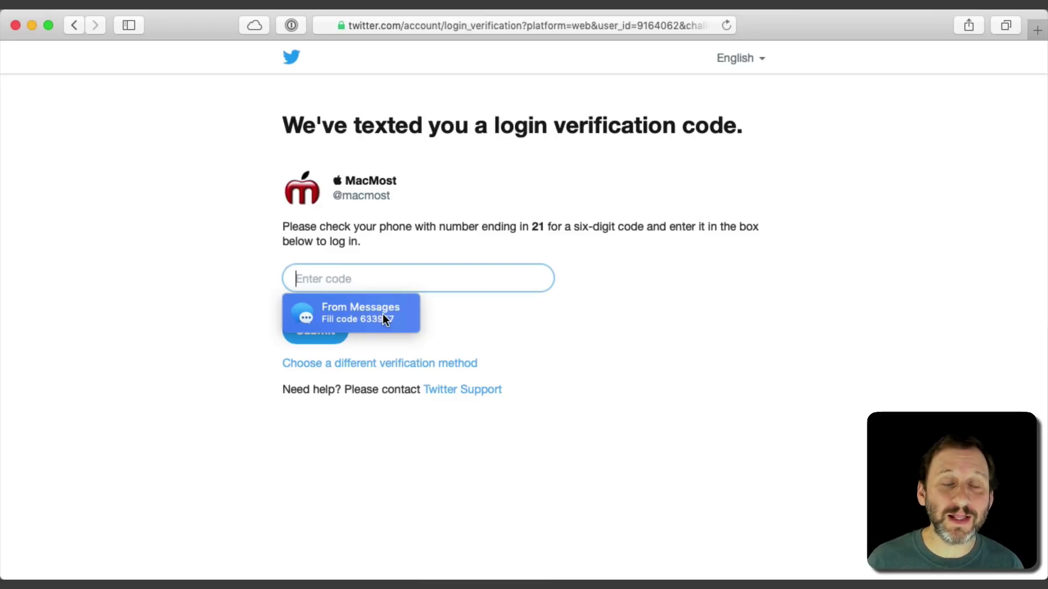
Bring the Messages window with the texted login codes over the Safari verification page
key("super+Tab")
left_click_drag(705, 524, 791, 137)
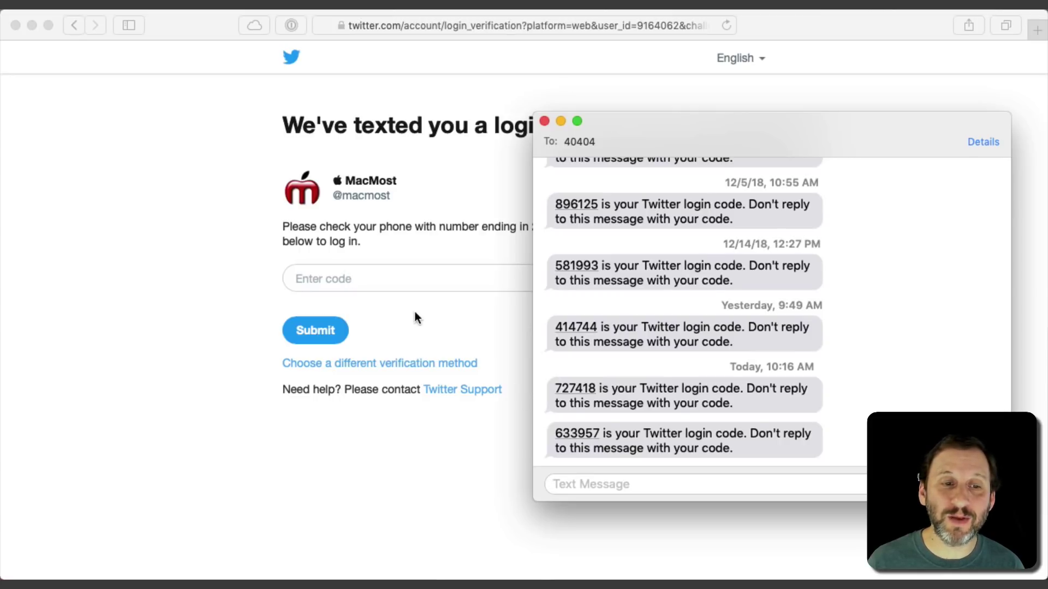
Return to the verification code box on the Twitter page
left_click(380, 282)
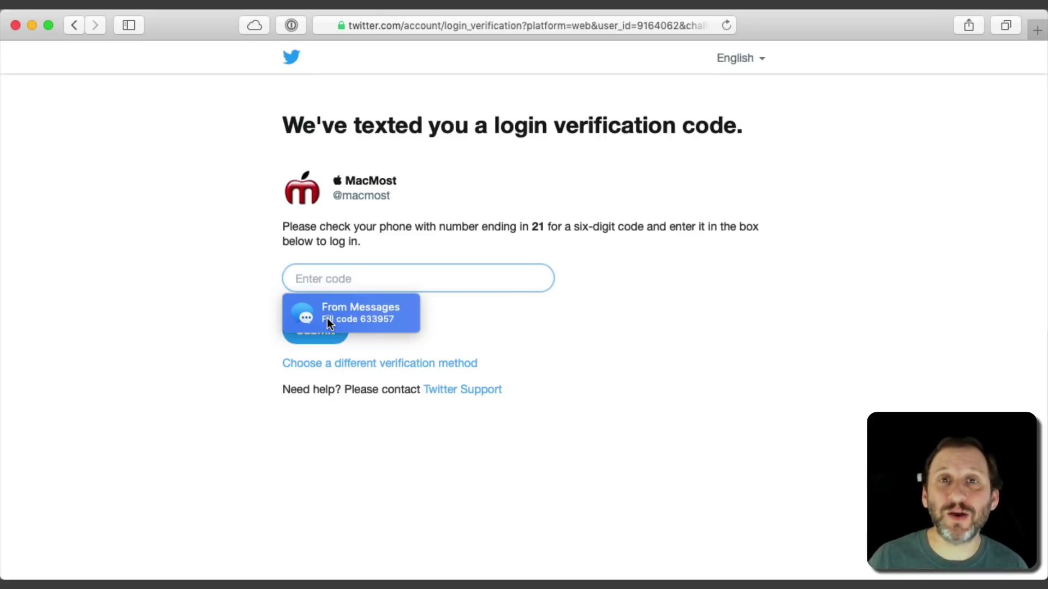
left_click(337, 318)
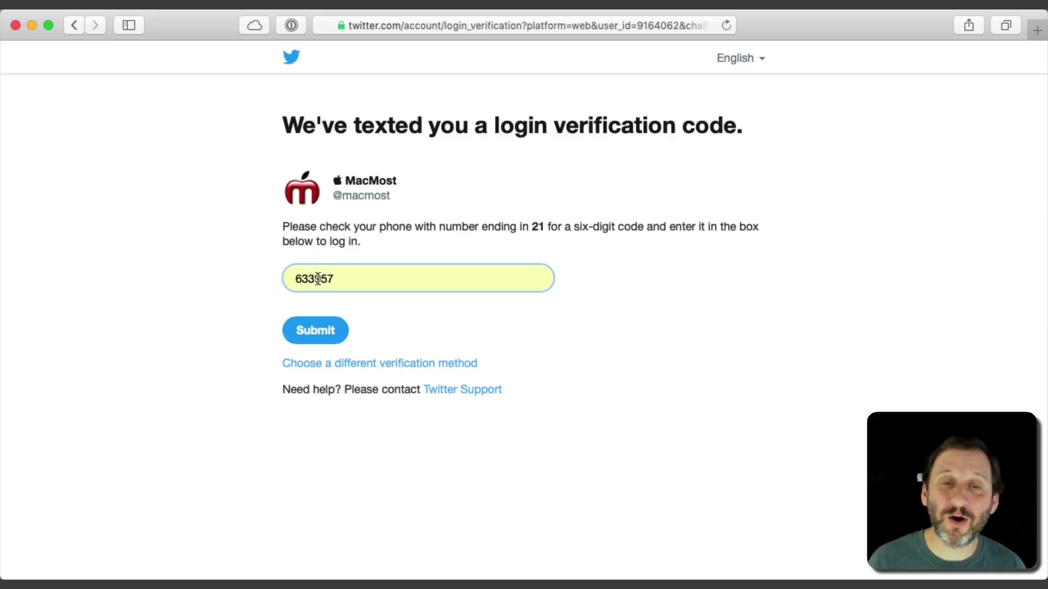
left_click(319, 336)
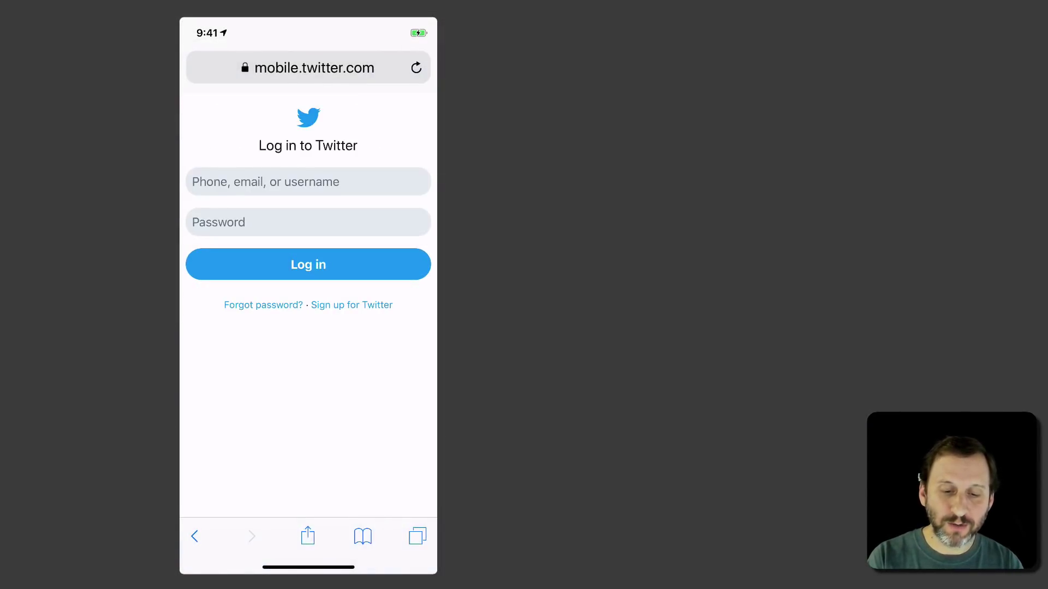
type("ma")
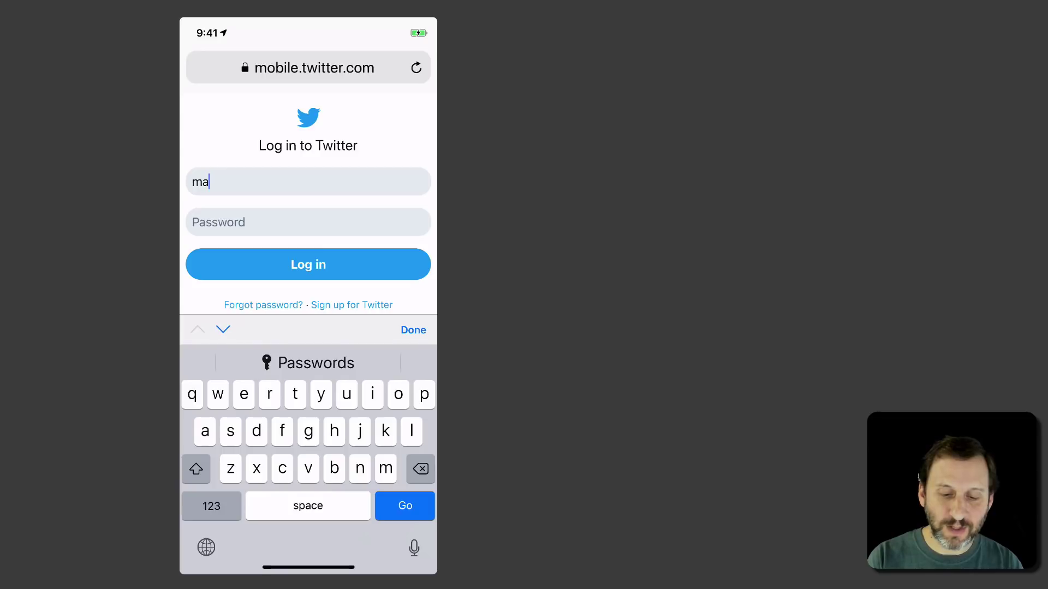
type("c")
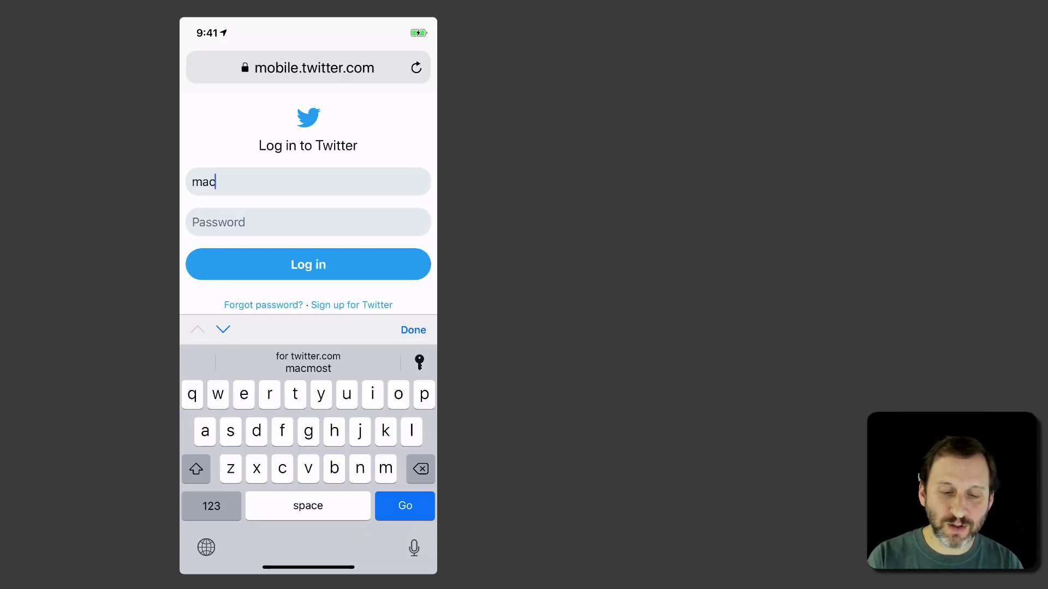
Fill the saved username and password from the QuickType suggestion and submit the phone login
left_click(308, 363)
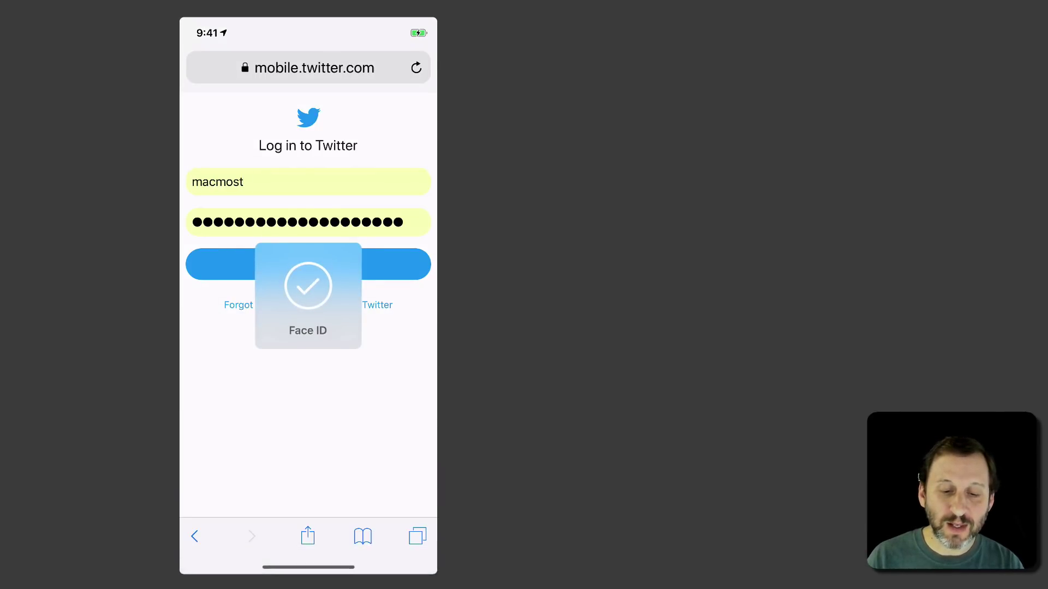
left_click(308, 265)
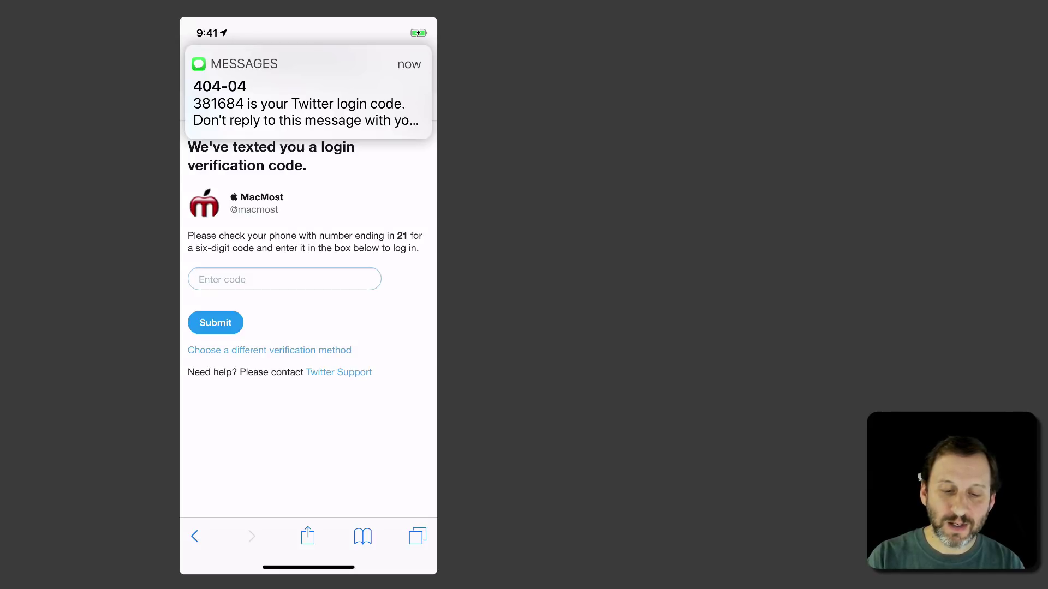
left_click(284, 280)
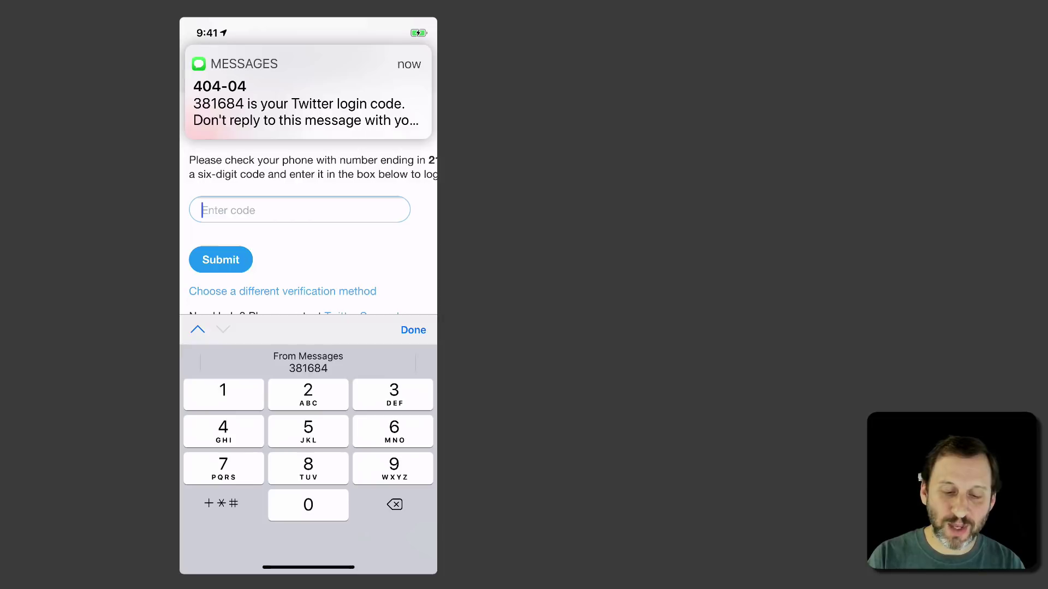
left_click(308, 362)
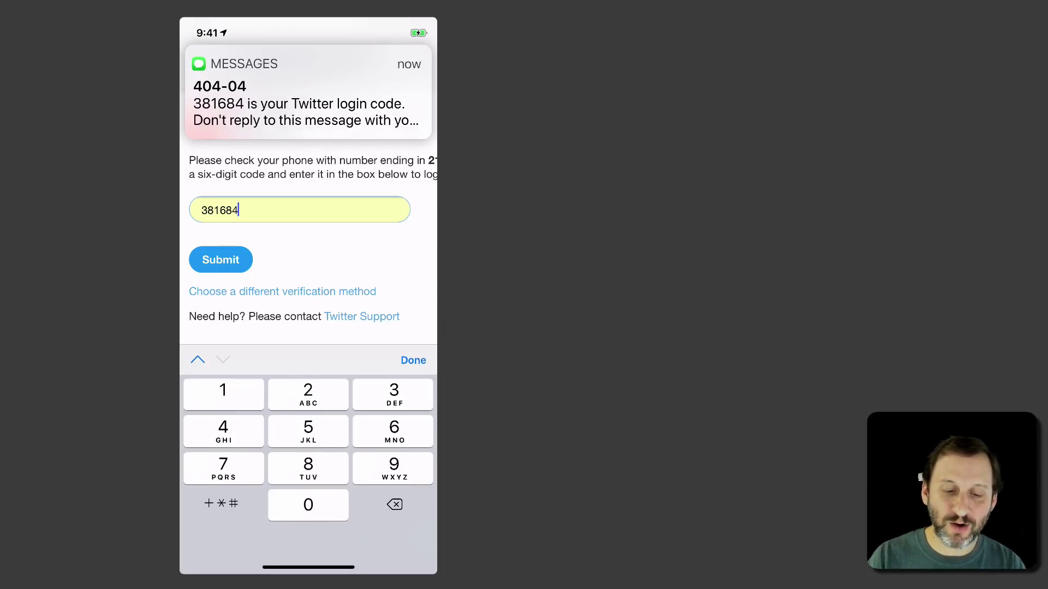
left_click(413, 329)
left_click(221, 296)
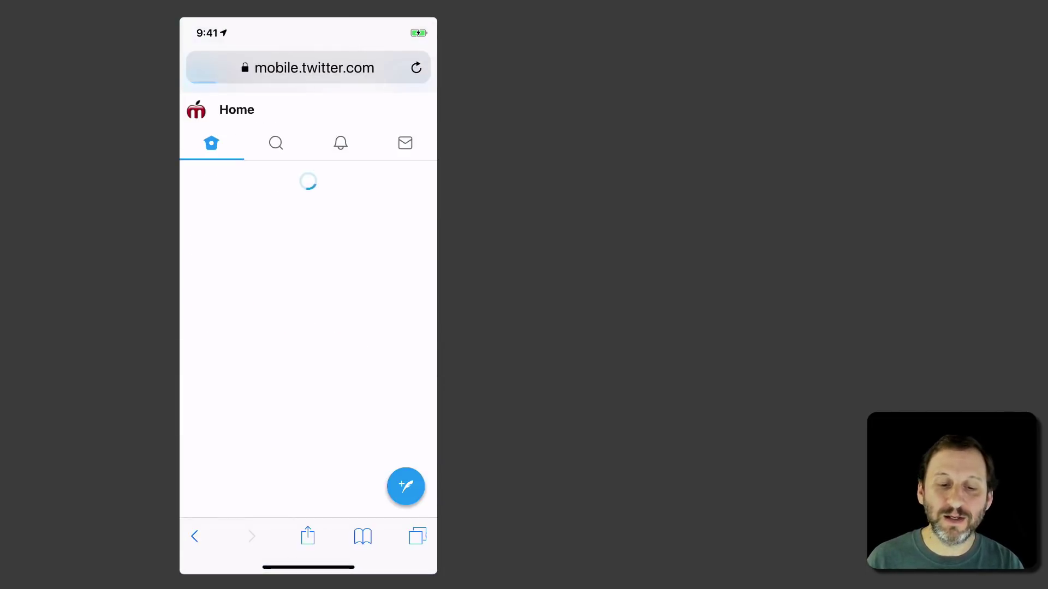